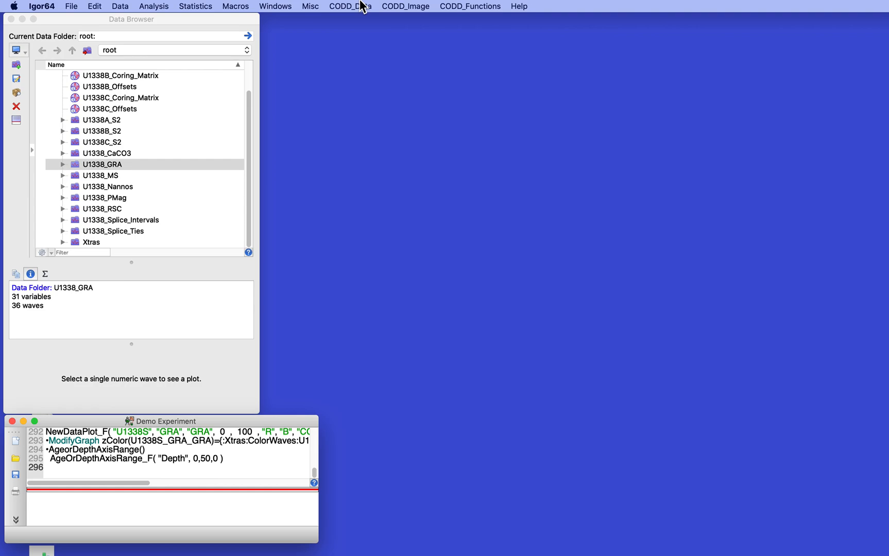
Step: Run SpliceData for Site U1338 with technique GRA on the CCSF depth scale
left_click(364, 6)
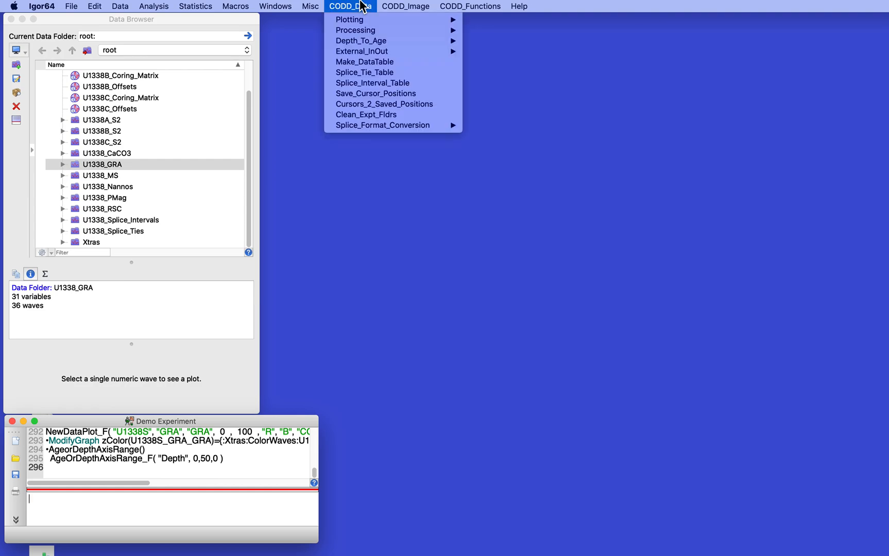
mouse_move(359, 29)
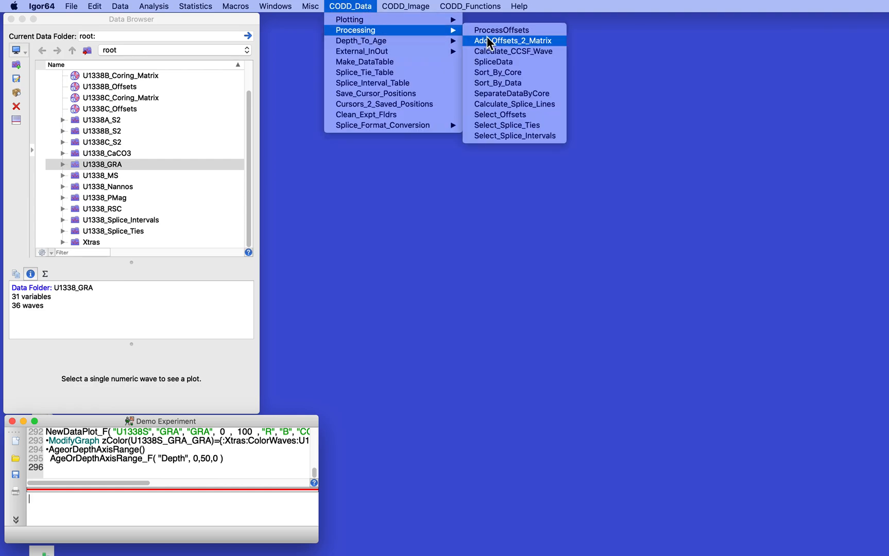
left_click(503, 62)
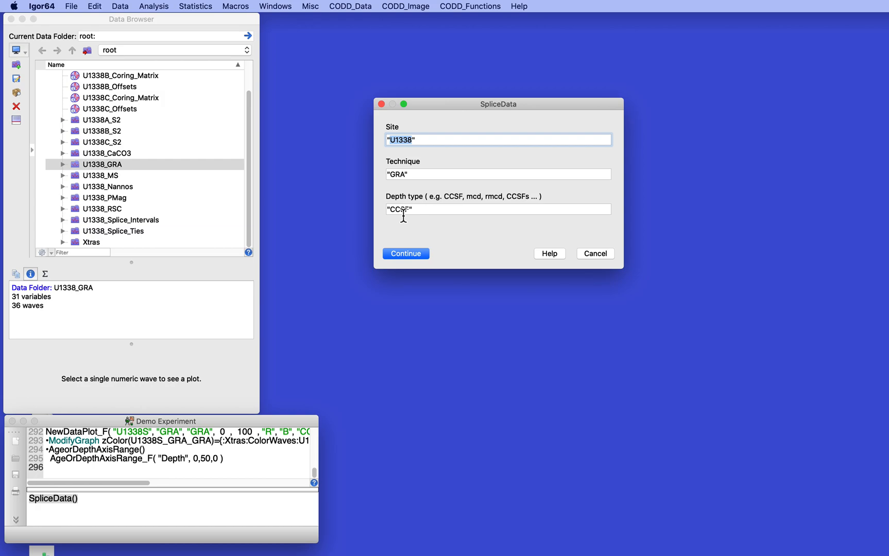
left_click(410, 253)
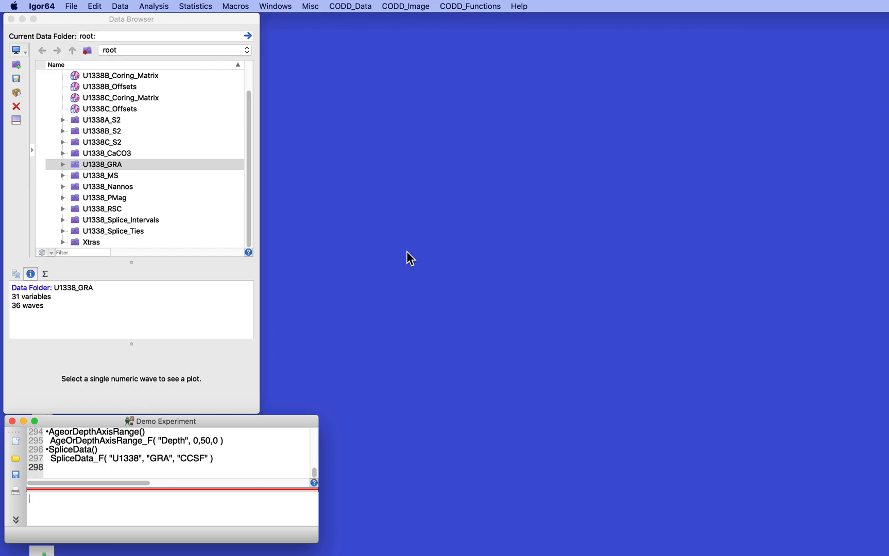
Step: Inspect the new U1338S_GRA waves in the U1338_GRA folder, then collapse it
left_click(62, 164)
scroll(165, 137, "down", 10)
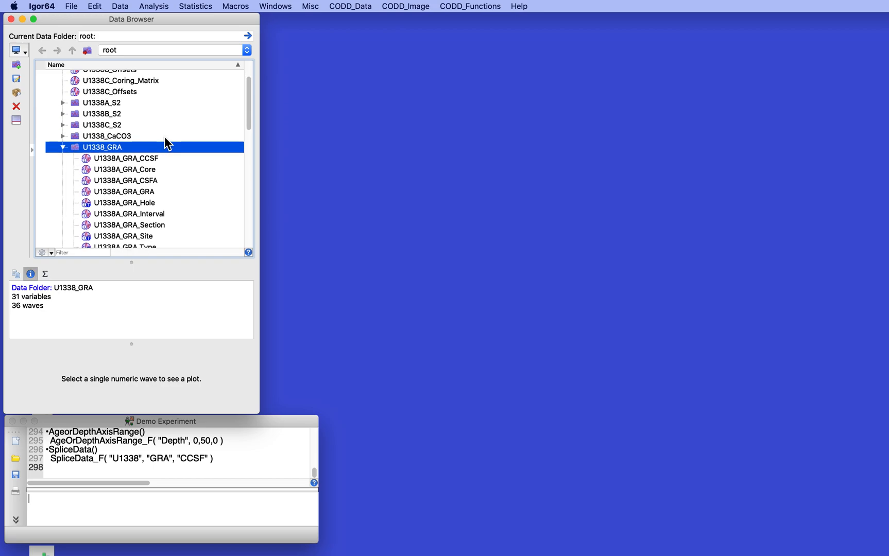
scroll(165, 137, "down", 15)
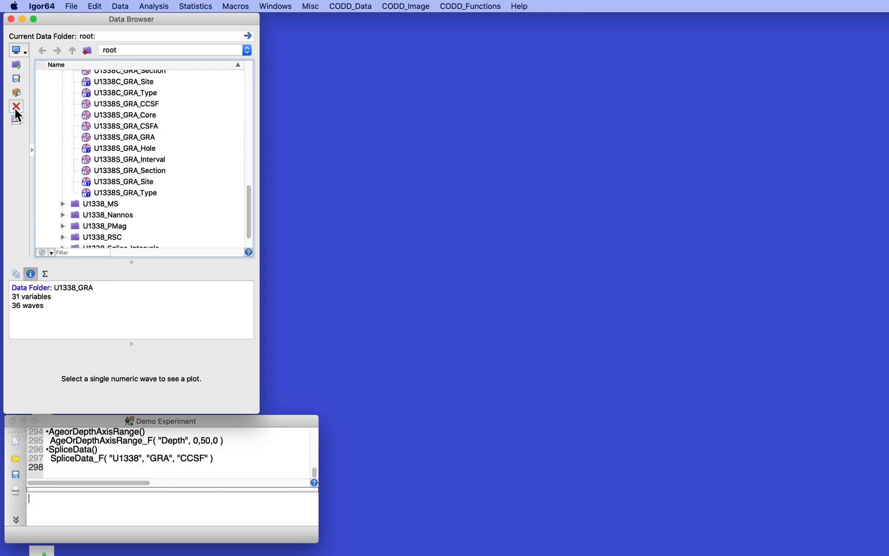
scroll(45, 110, "up", 15)
scroll(45, 110, "up", 8)
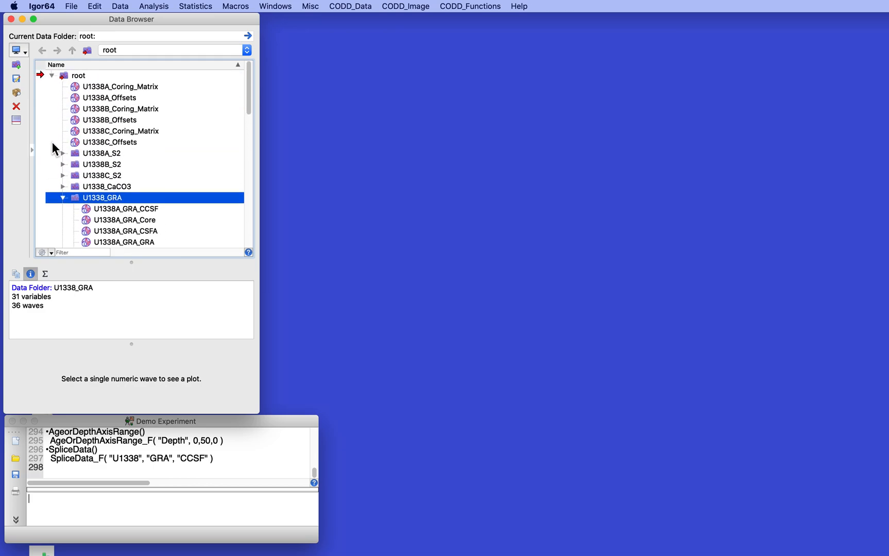
left_click(62, 197)
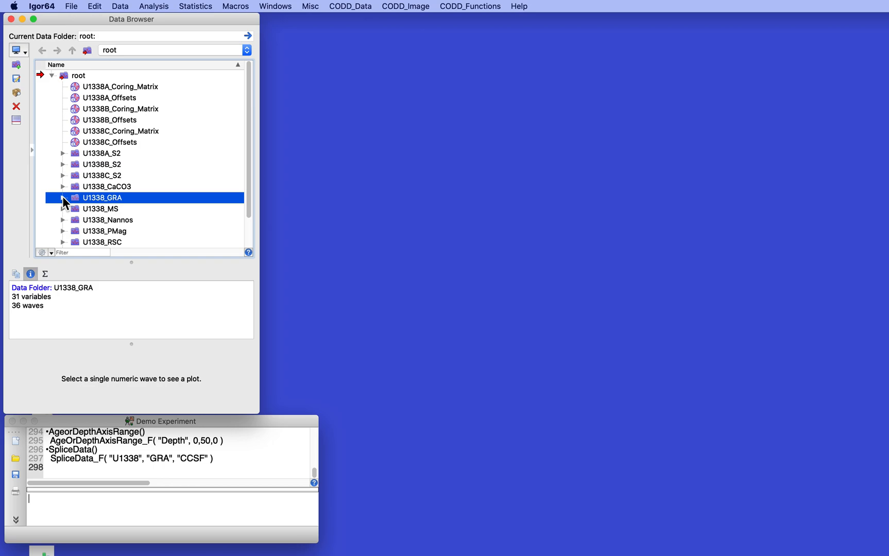
Step: Use Data_MultiPlot to plot GRA vs CCSF as MultiAxis for U1338A, U1338B, U1338C and U1338S
left_click(350, 6)
mouse_move(349, 20)
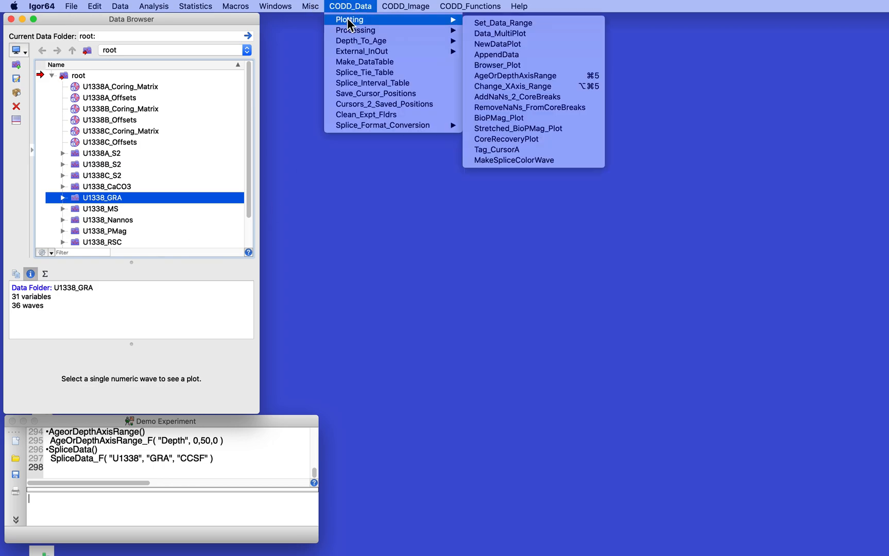
left_click(518, 32)
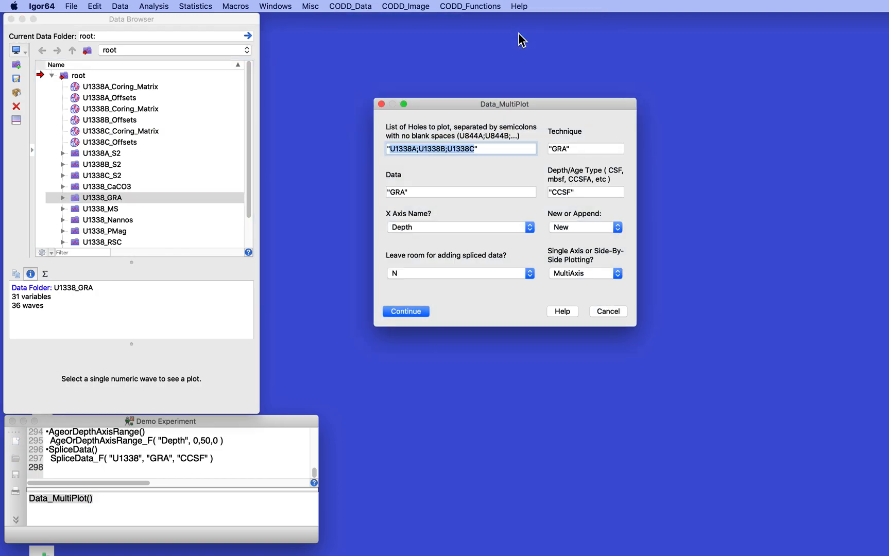
left_click(475, 151)
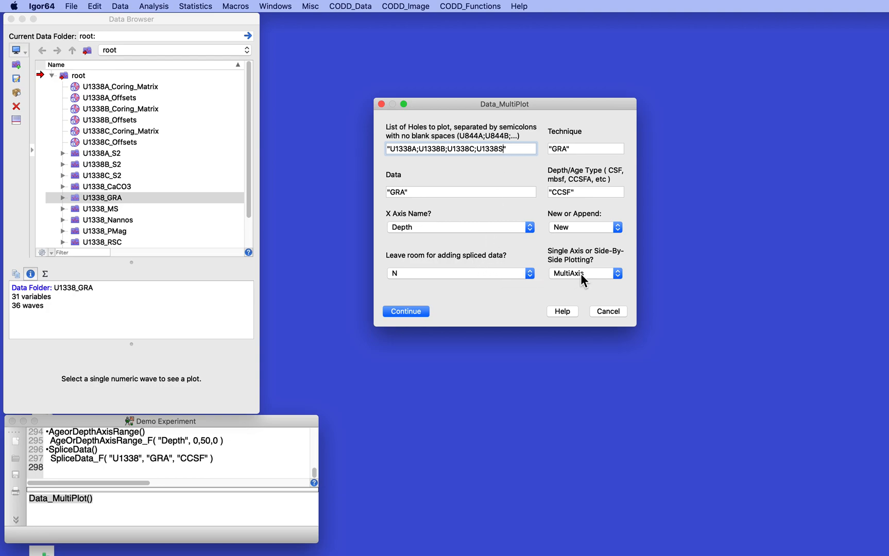
left_click(411, 312)
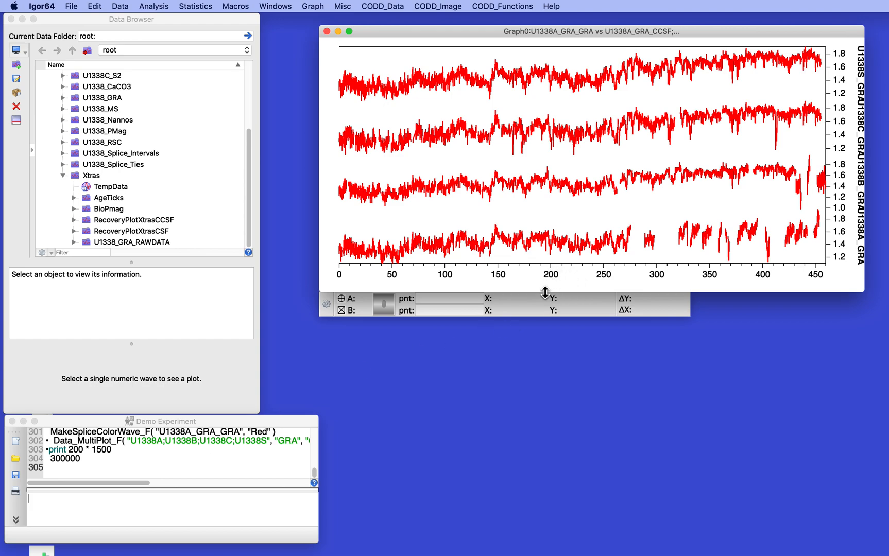
Step: Stretch the graph window taller and set its depth axis range to 0–50
left_click_drag(545, 293, 543, 357)
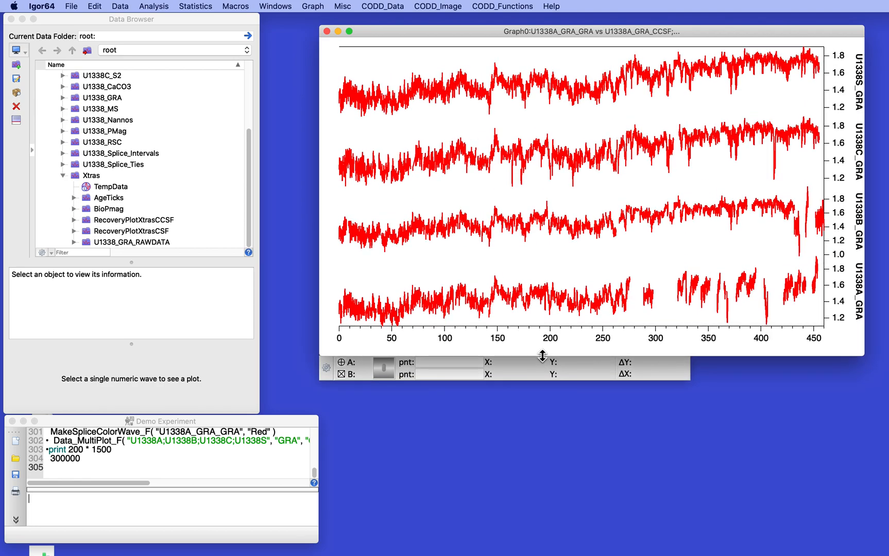
key("super+1")
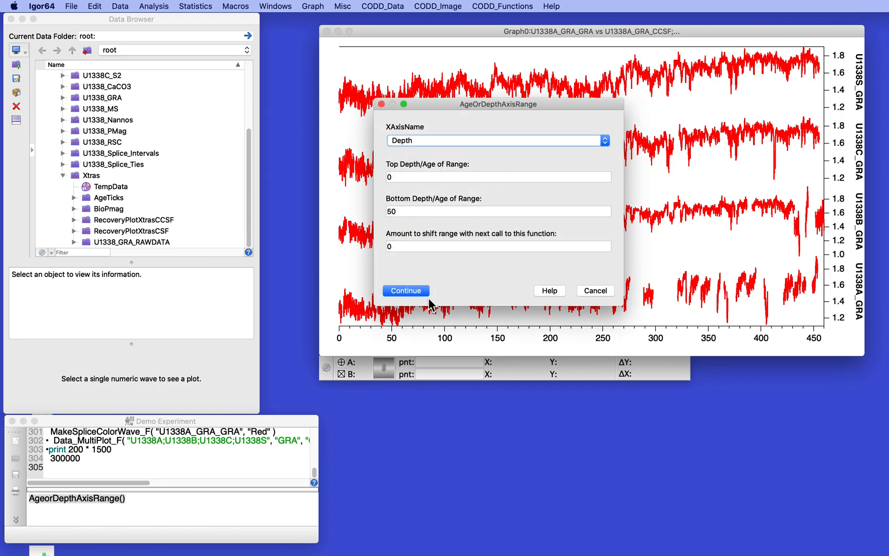
left_click(414, 292)
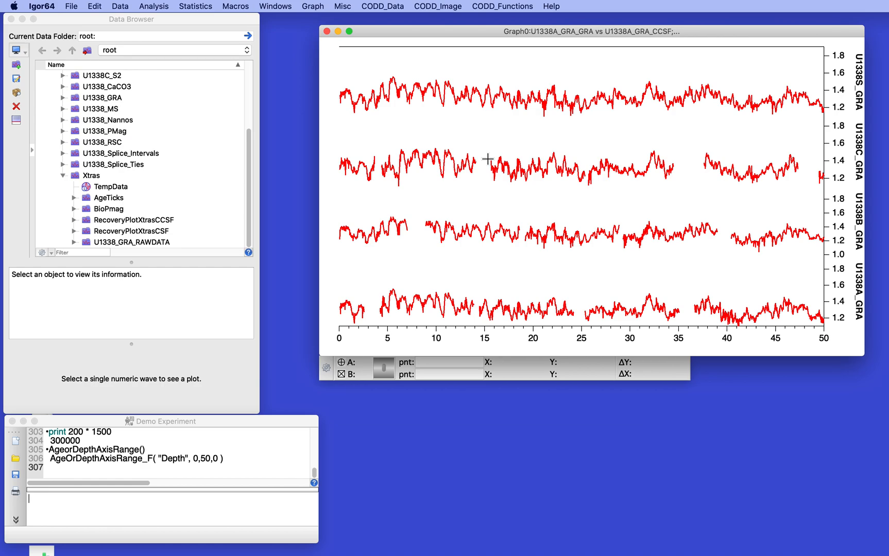
Step: Make a splice colour wave showing the U1338A_GRA_GRA portions of U1338S in red
left_click(387, 6)
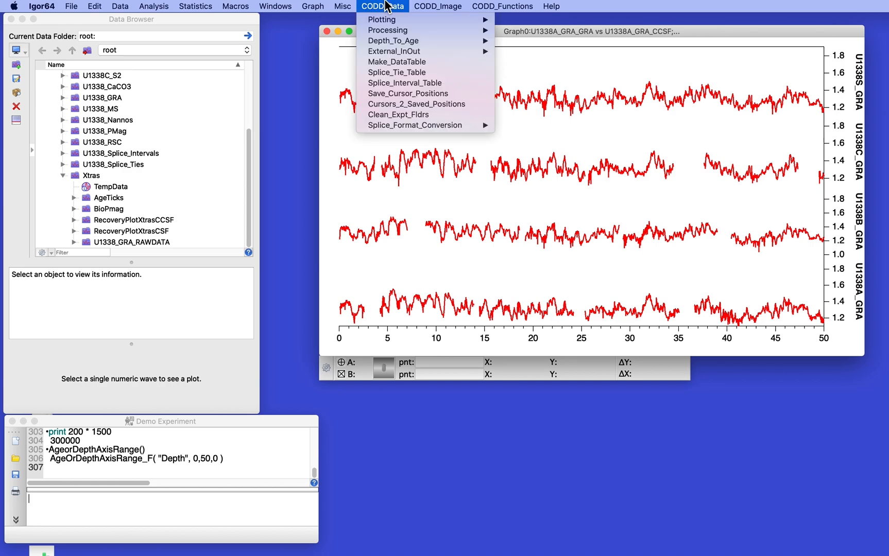
mouse_move(387, 23)
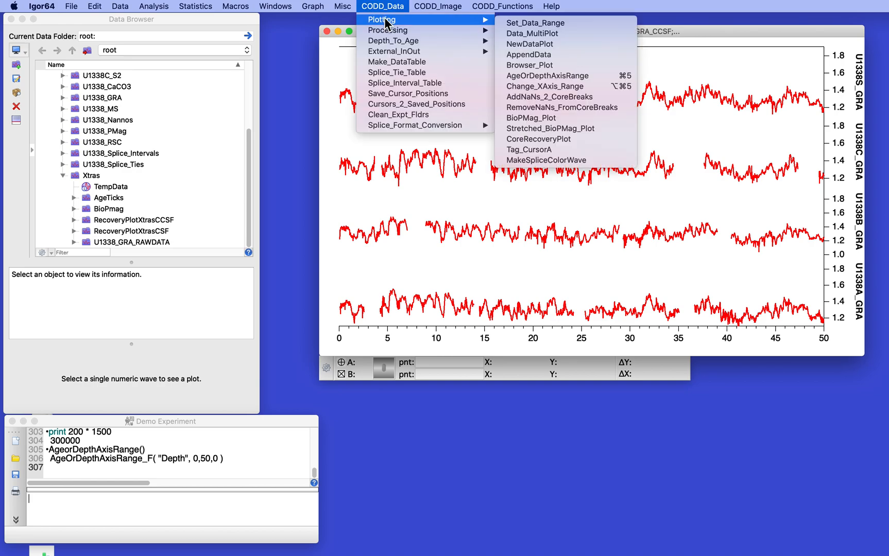
left_click(552, 160)
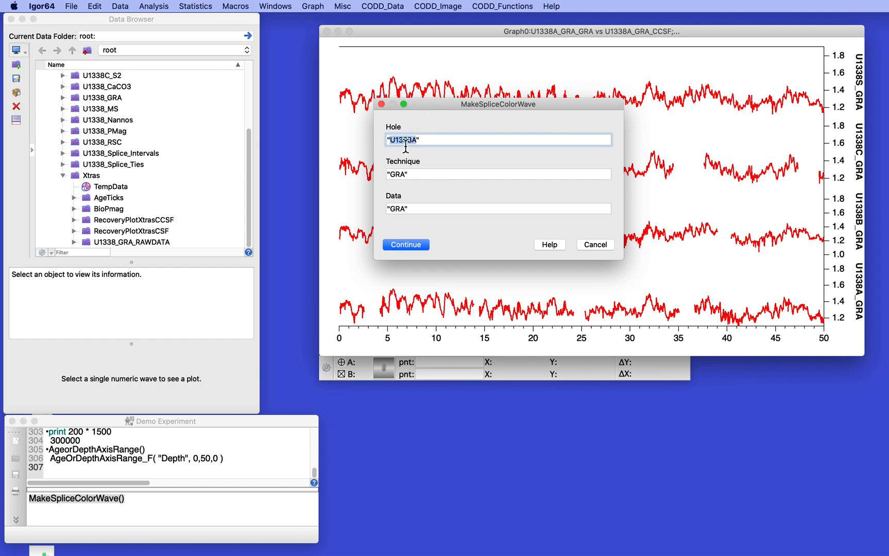
left_click(405, 245)
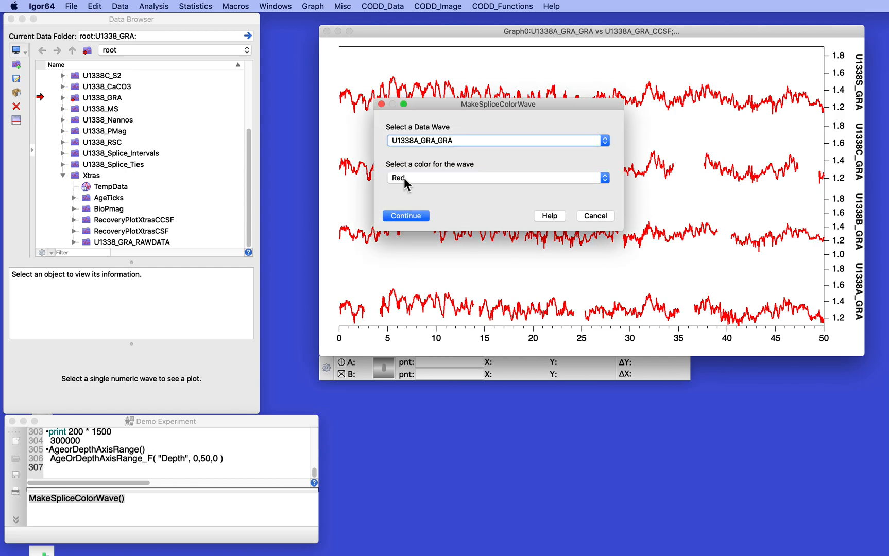
left_click(407, 216)
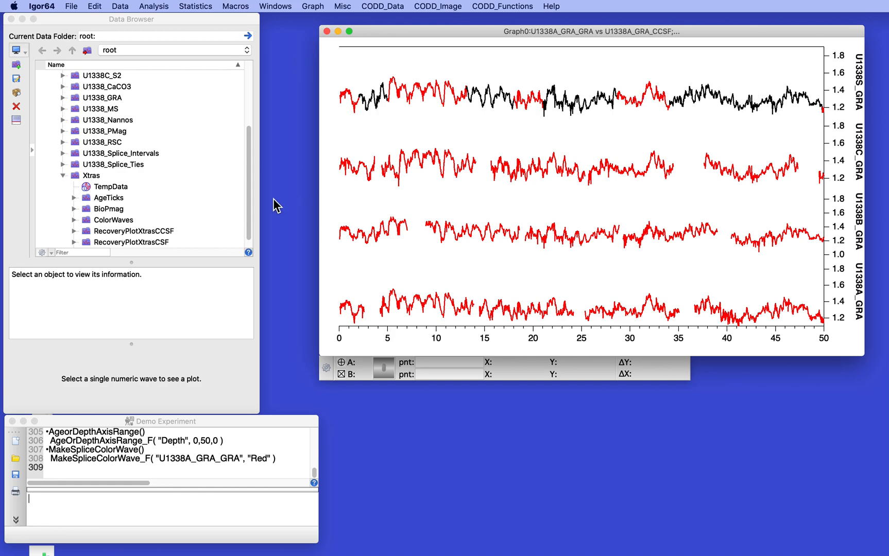
left_click(382, 6)
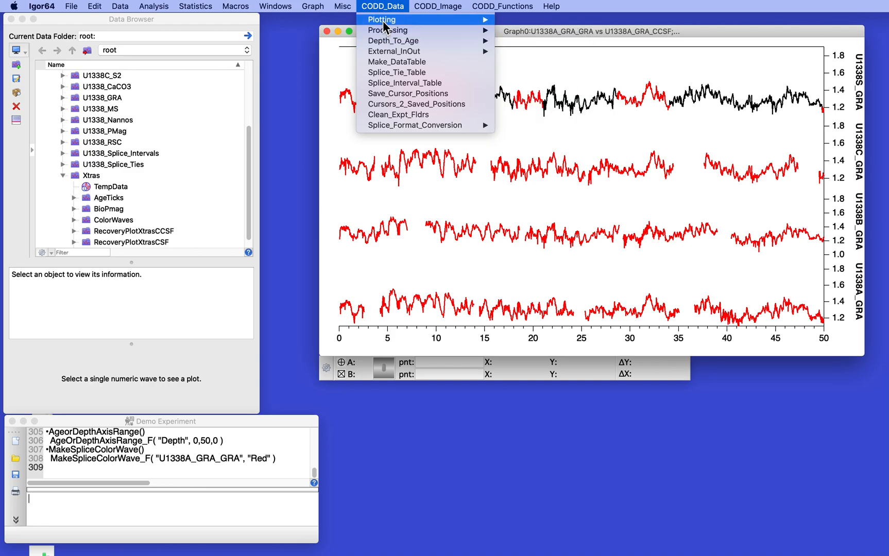
Step: Rerun MakeSpliceColorWave with hole U1338B and colour Blue for its trace and splice sections
mouse_move(385, 22)
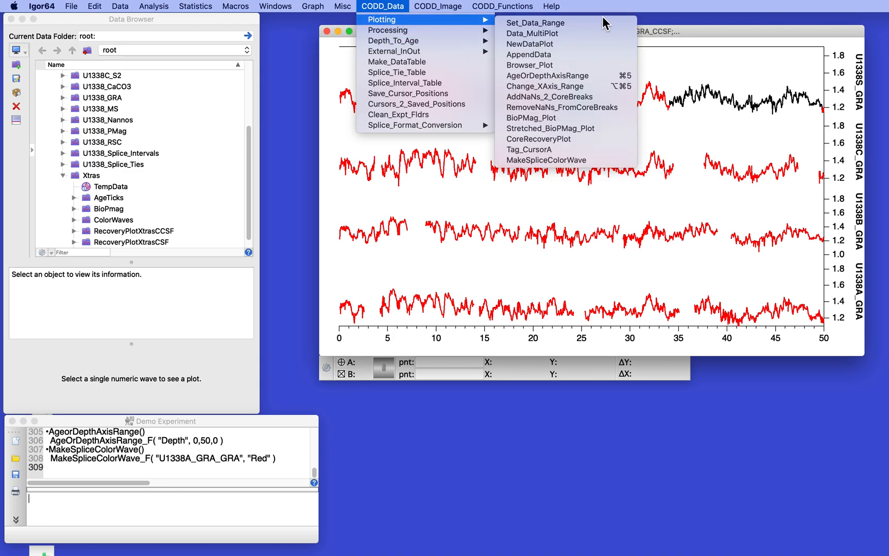
left_click(557, 162)
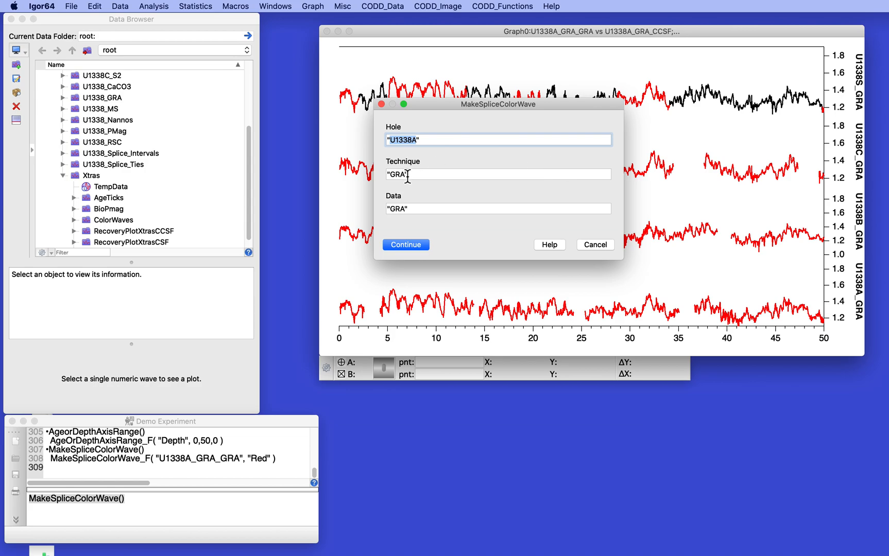
key("BackSpace")
type("B")
left_click(411, 244)
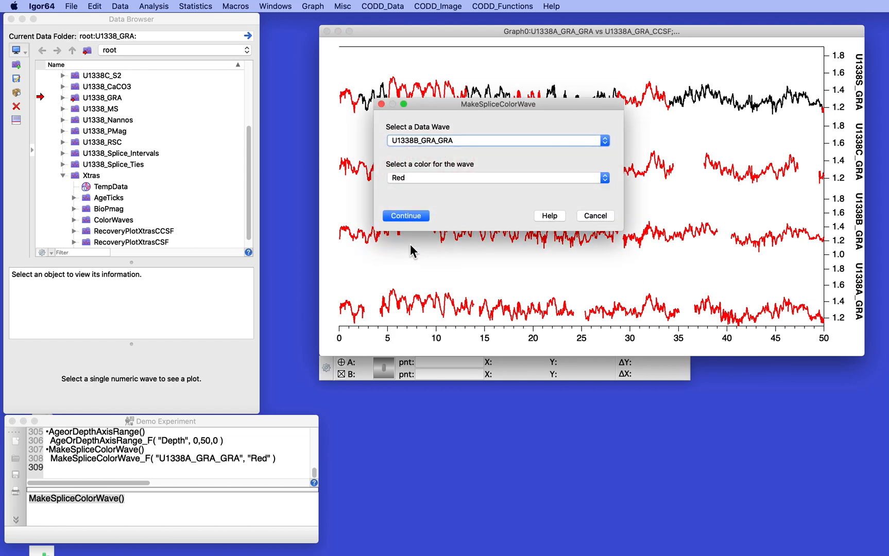
left_click(408, 182)
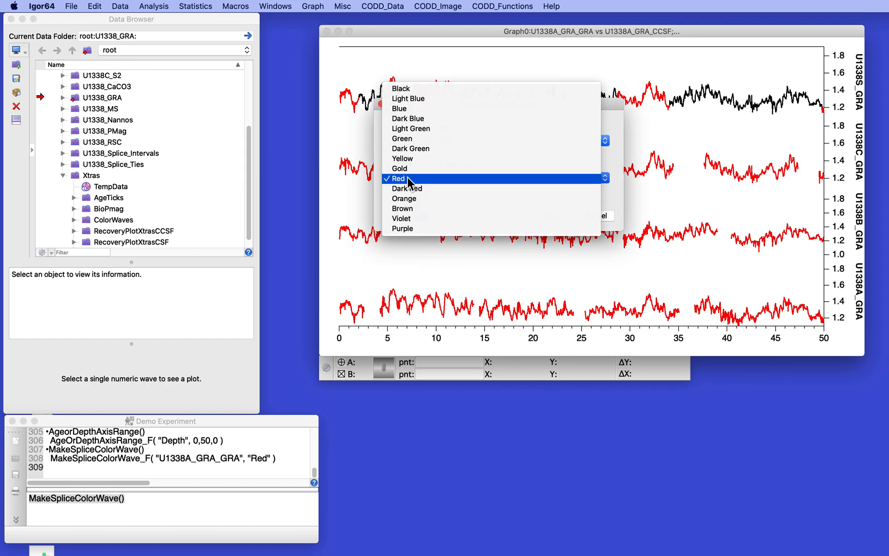
left_click(405, 109)
left_click(407, 216)
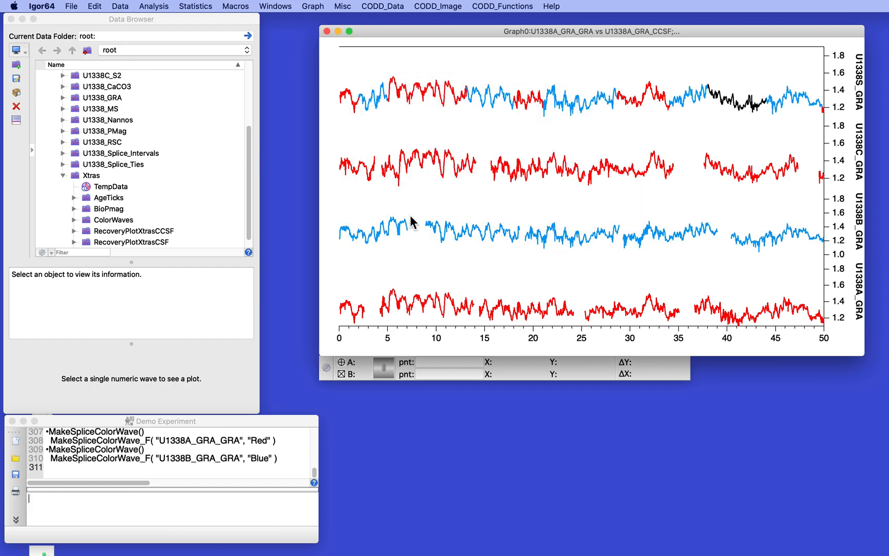
left_click(47, 452)
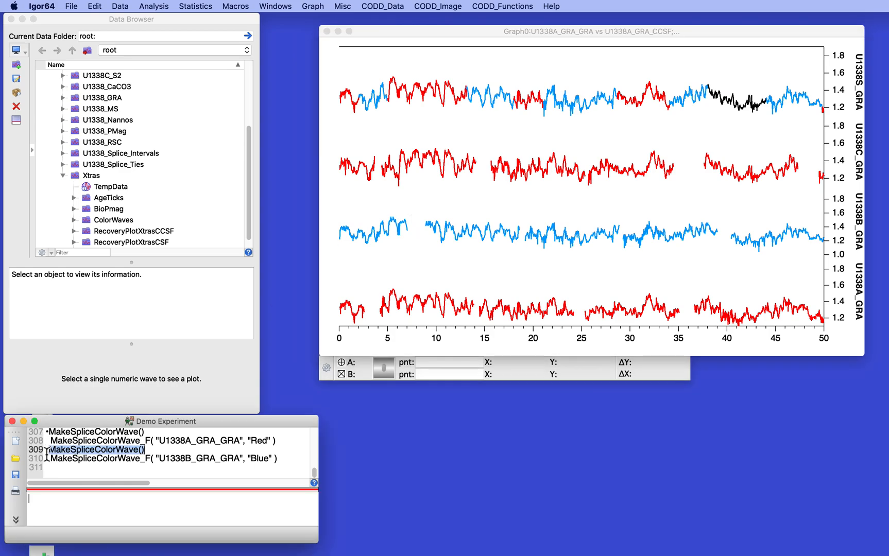
Step: Recall MakeSpliceColorWave from history and colour hole U1338C's trace and splice sections Green
key("Return")
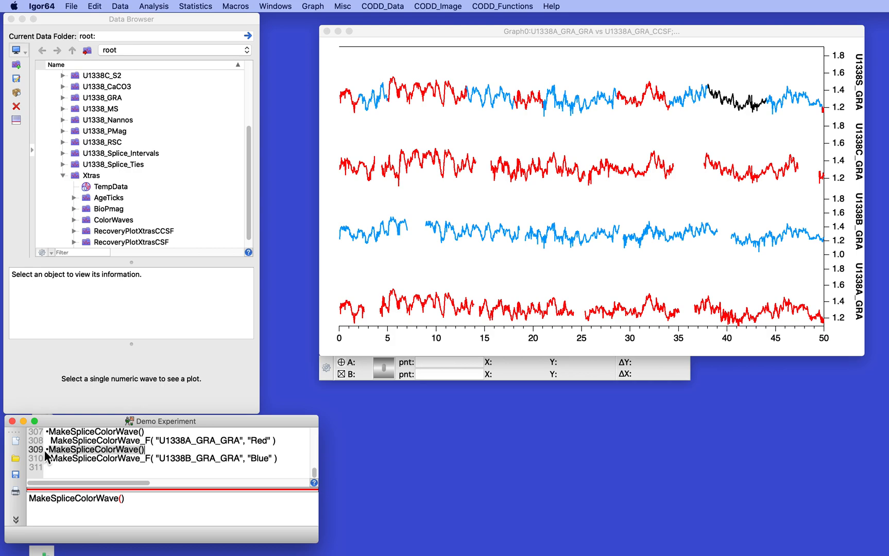
key("Return")
key("Right")
key("BackSpace")
type("C")
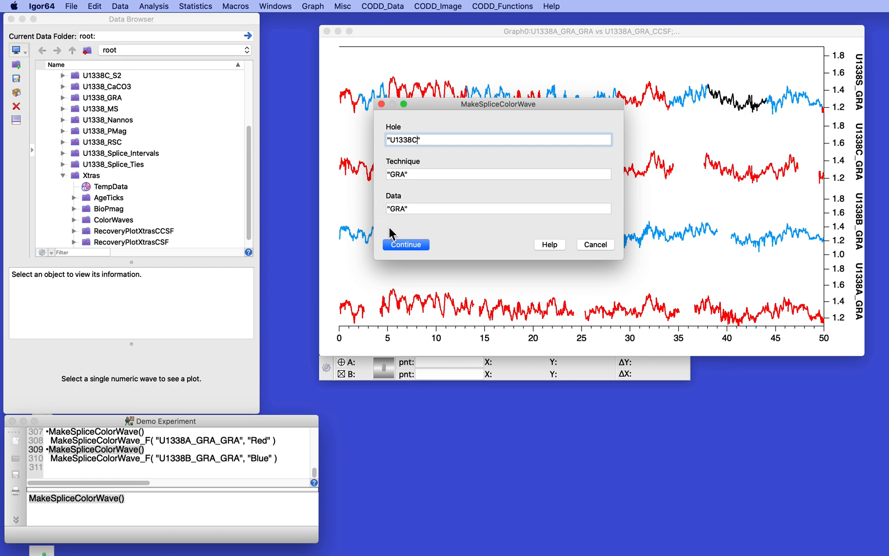
left_click(398, 246)
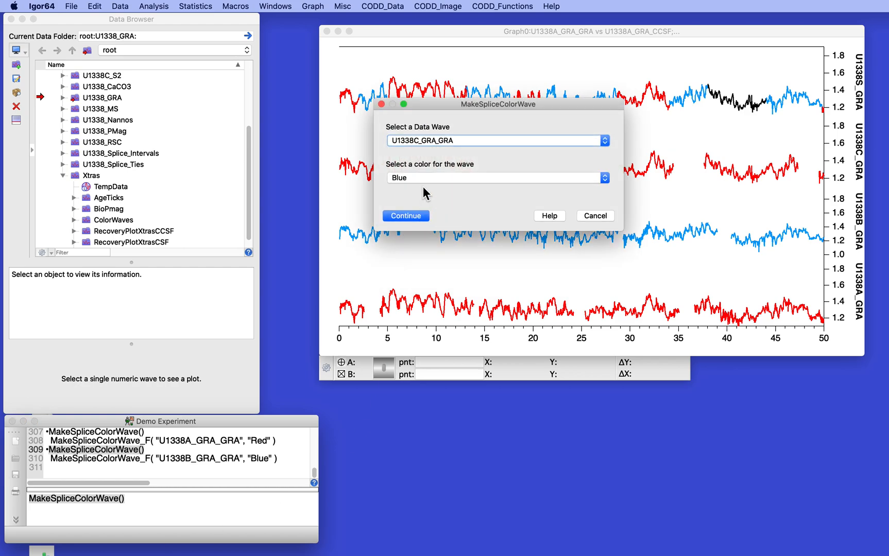
left_click(423, 177)
left_click(420, 208)
left_click(406, 216)
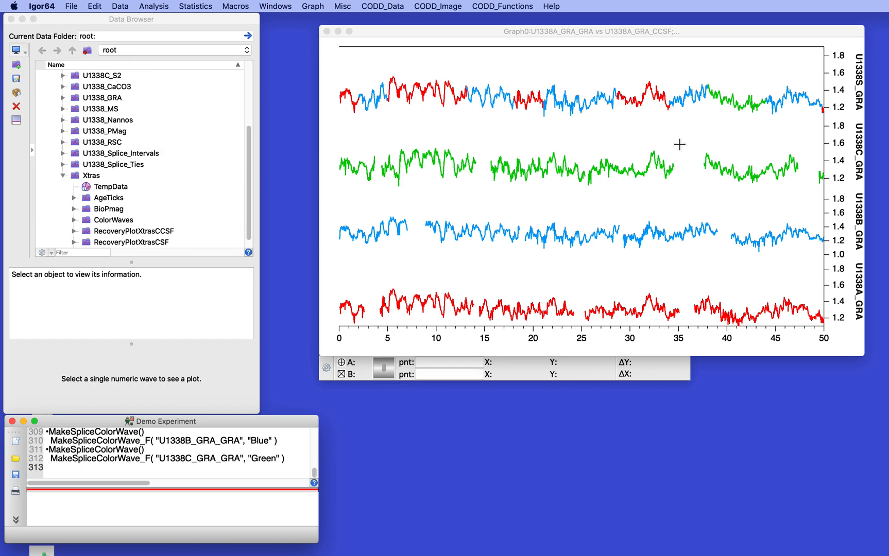
Step: Open the Add Annotation dialog from the graph's context menu and bring it into view
right_click(500, 129)
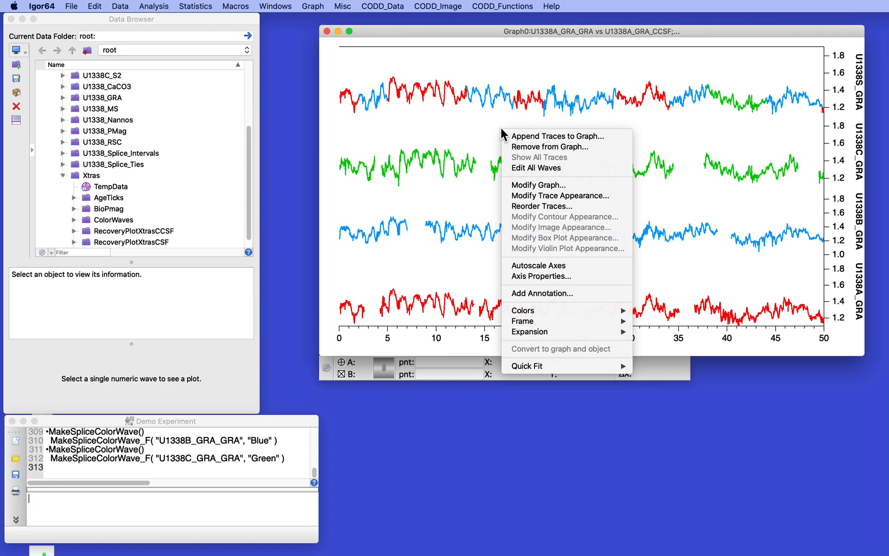
left_click(550, 294)
left_click_drag(662, 163, 452, 84)
Step: Insert a Legend annotation and drag it to the graph's top-right corner
left_click(467, 101)
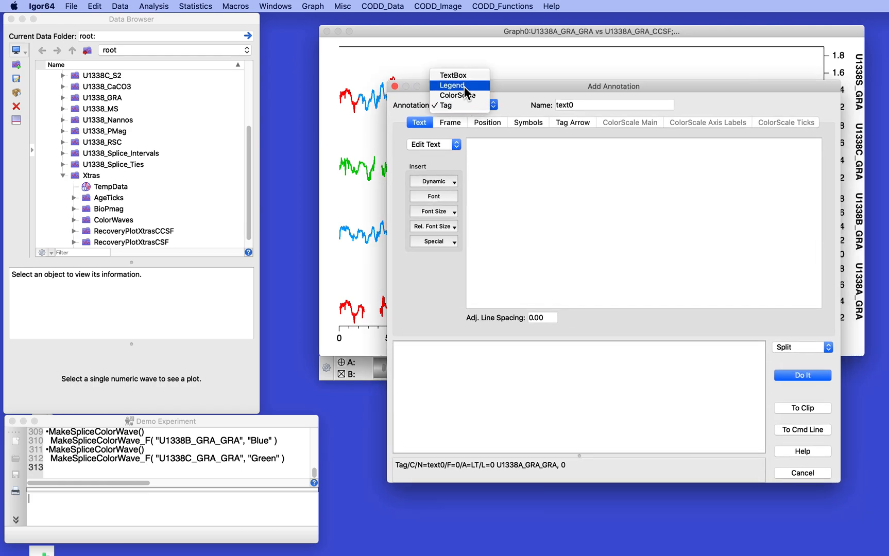
left_click(463, 86)
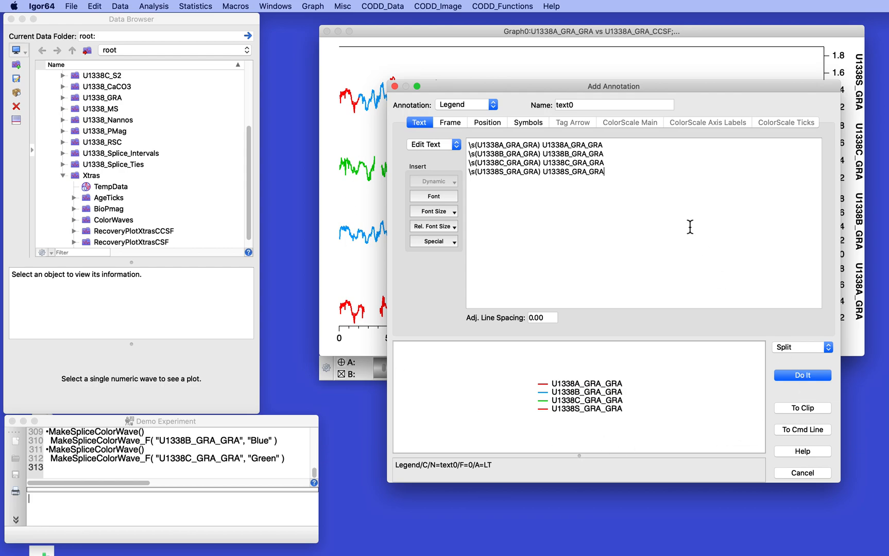
left_click(801, 374)
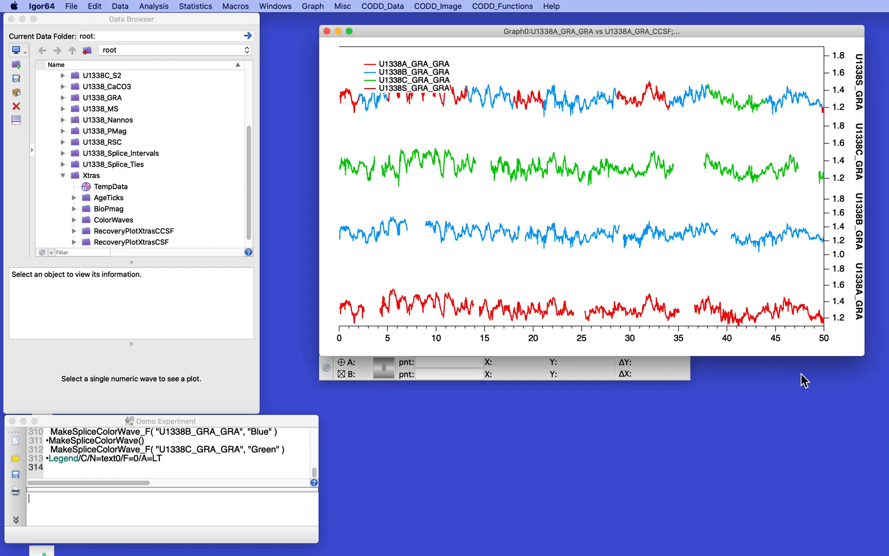
left_click_drag(408, 69, 761, 63)
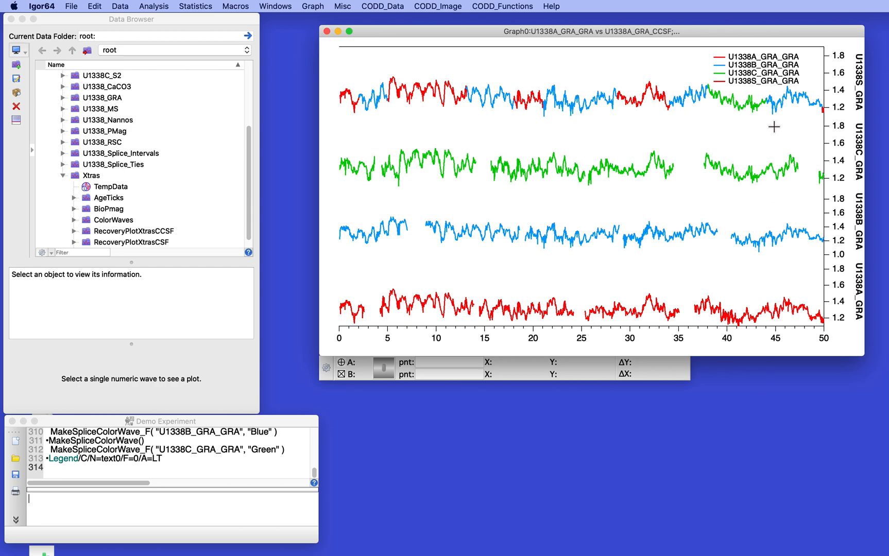
Step: Edit the legend text to drop the U1338S_GRA_GRA line and strip the _GRA_GRA suffixes
double_click(760, 77)
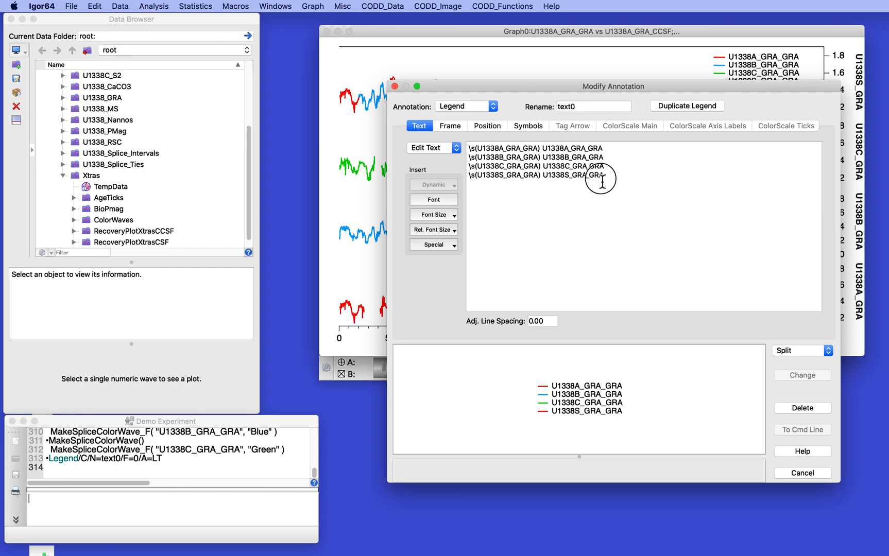
left_click_drag(536, 183, 466, 180)
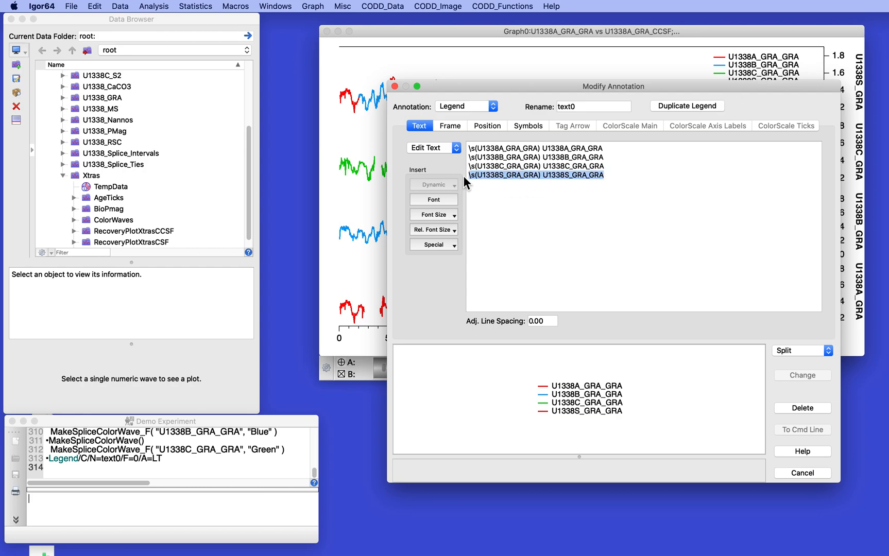
key("BackSpace")
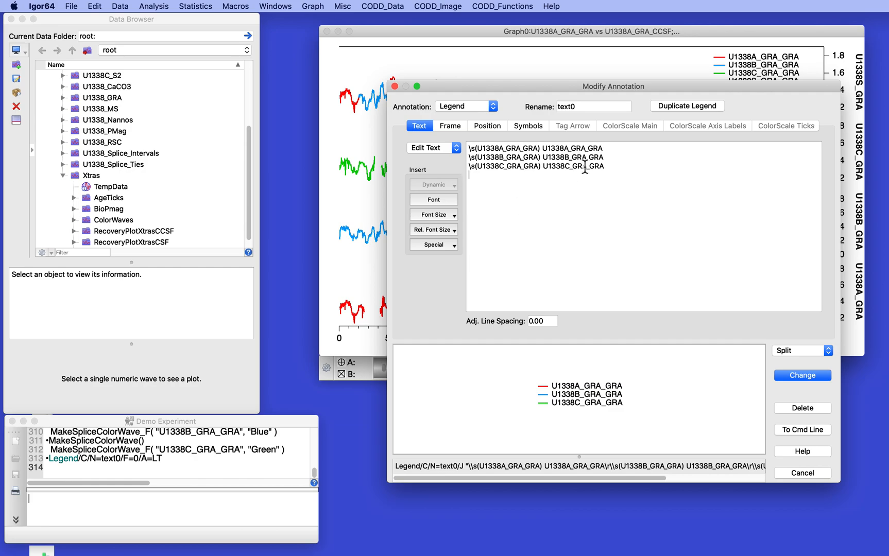
left_click_drag(567, 148, 607, 150)
key("BackSpace")
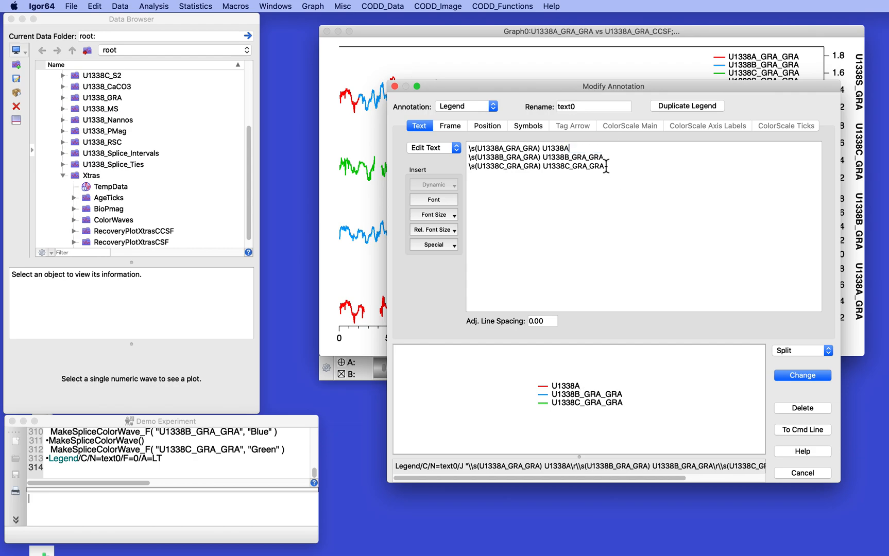
left_click_drag(569, 157, 645, 168)
key("BackSpace")
key("BackSpace")
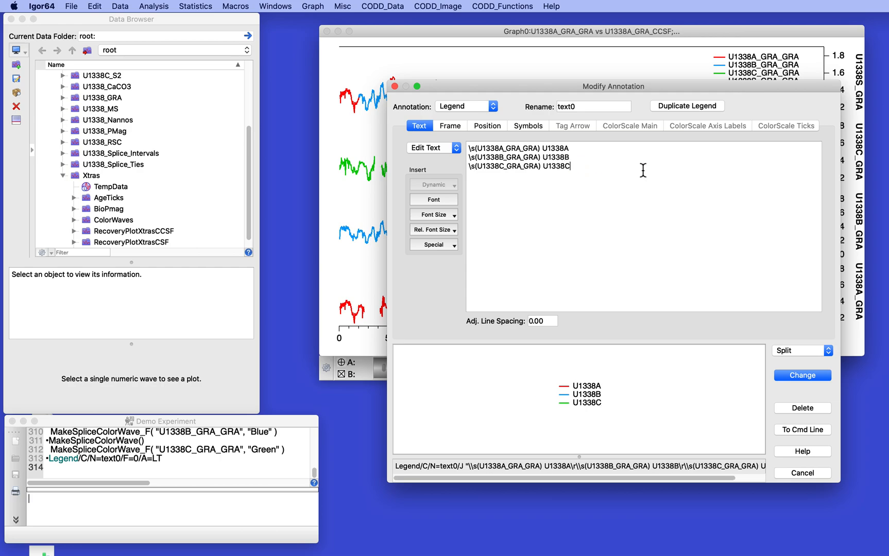
left_click(791, 372)
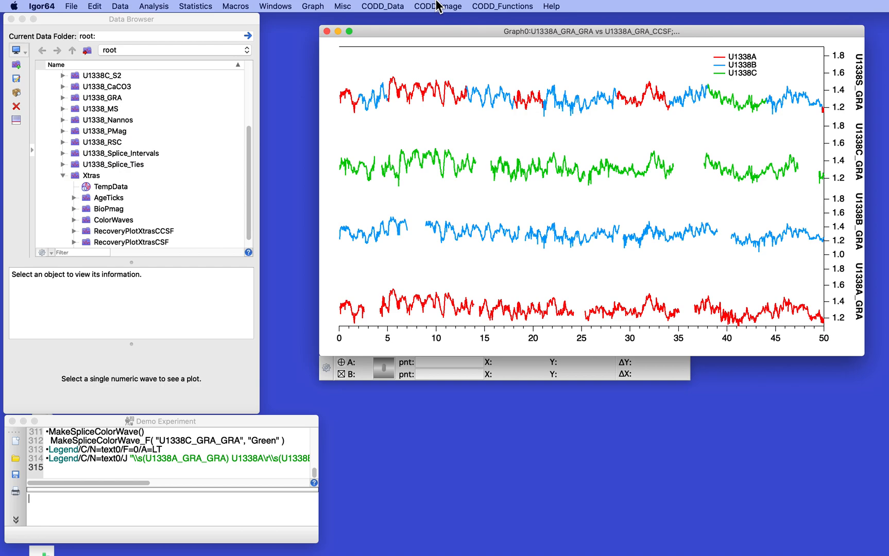
Step: Run NewDataPlot for hole U1338S, GRA data and technique, on the CCSF scale
left_click(398, 6)
mouse_move(396, 19)
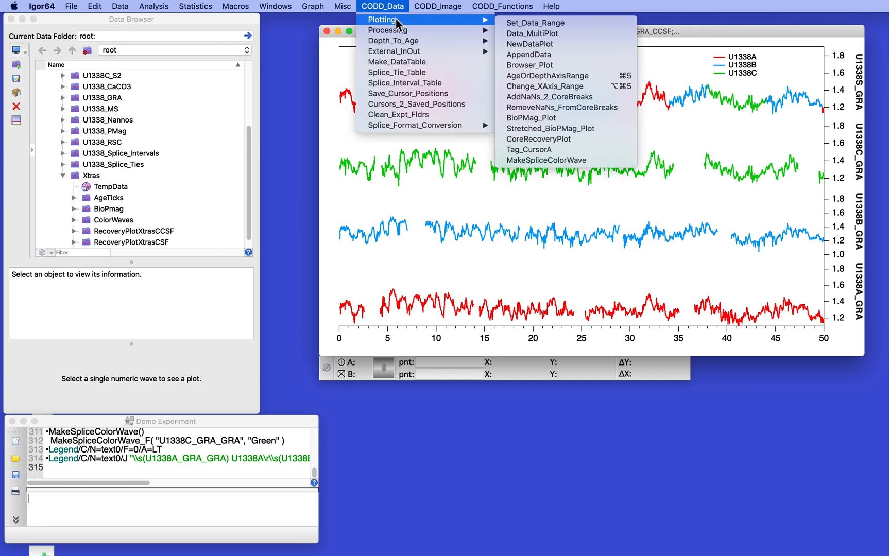
left_click(547, 43)
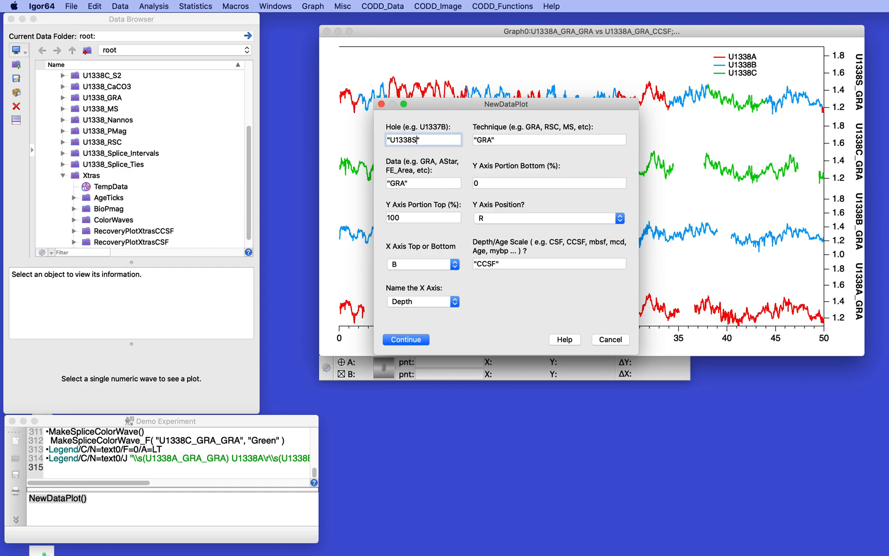
left_click(406, 340)
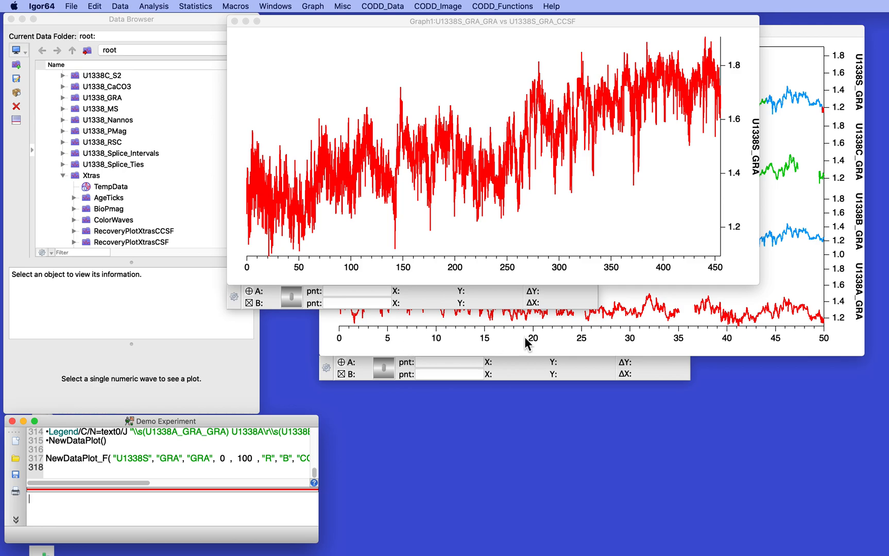
Step: Open Modify Trace Appearance for the U1338S_GRA_GRA trace and move the dialog above the graphs
double_click(445, 140)
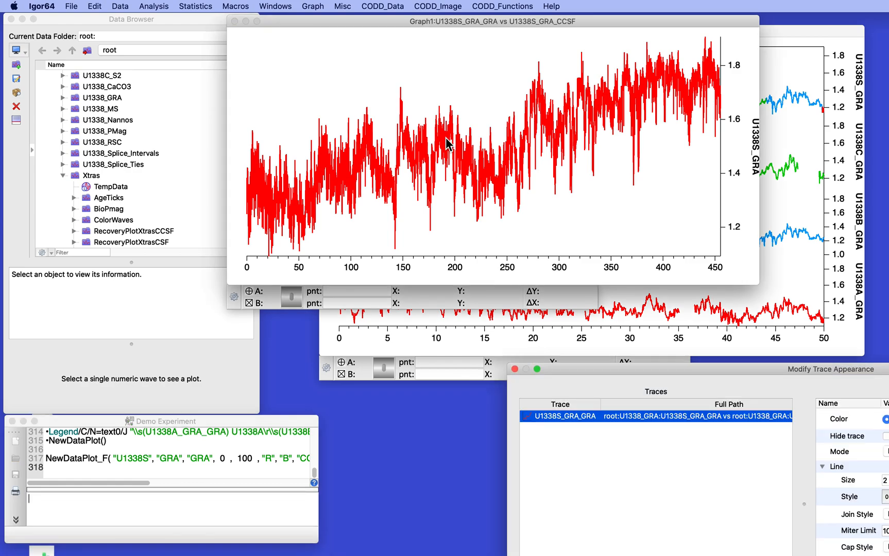
double_click(628, 366)
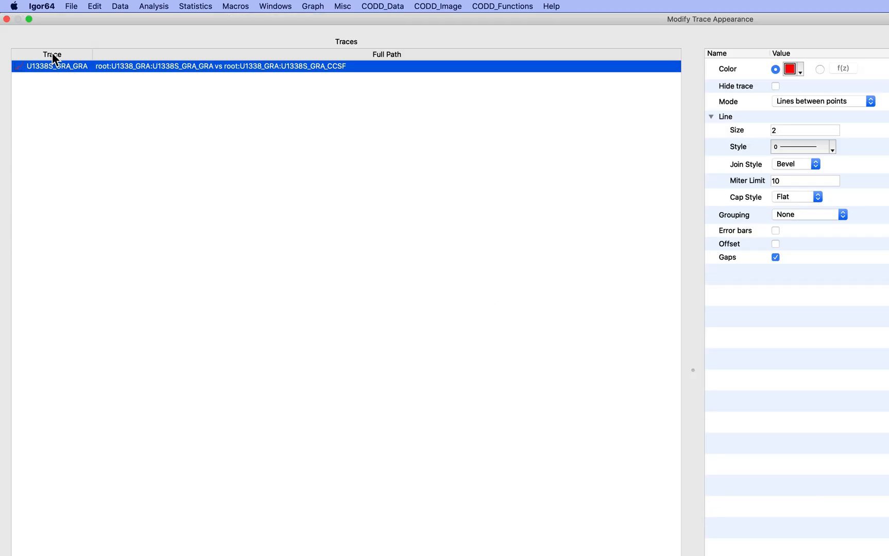
double_click(52, 21)
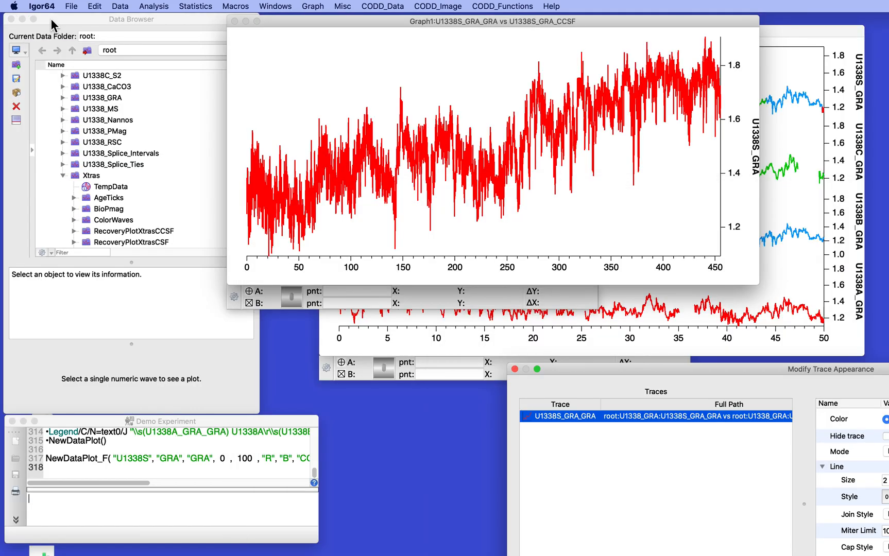
mouse_move(586, 365)
left_mouse_down()
mouse_move(231, 121)
mouse_move(202, 78)
left_mouse_up()
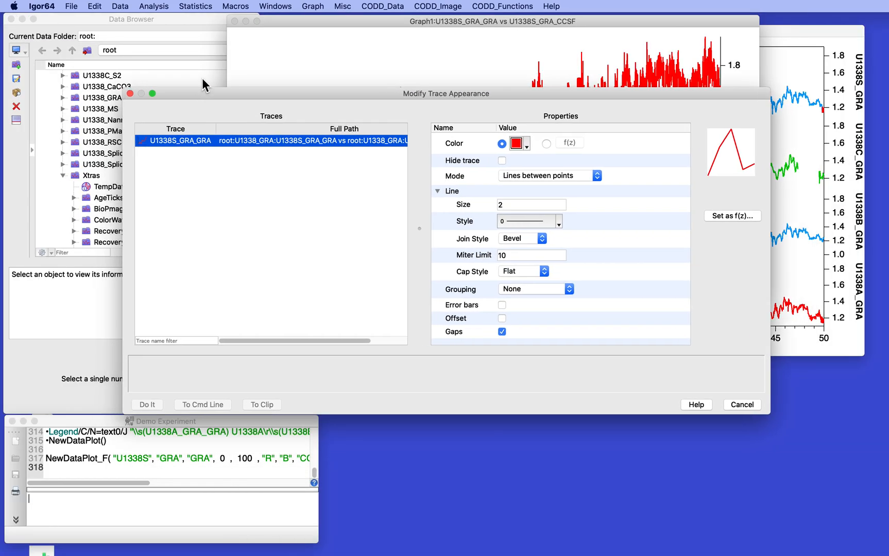
Step: Colour the splice trace as f(z) using Xtras:ColorWaves:U1338S_GRA_ColorWave in three/four-column colour wave mode
left_click(548, 143)
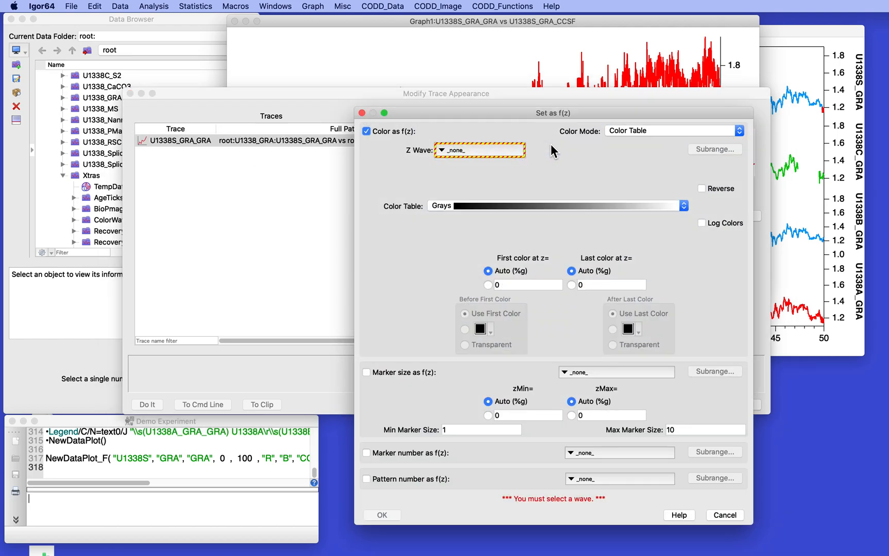
left_click(635, 131)
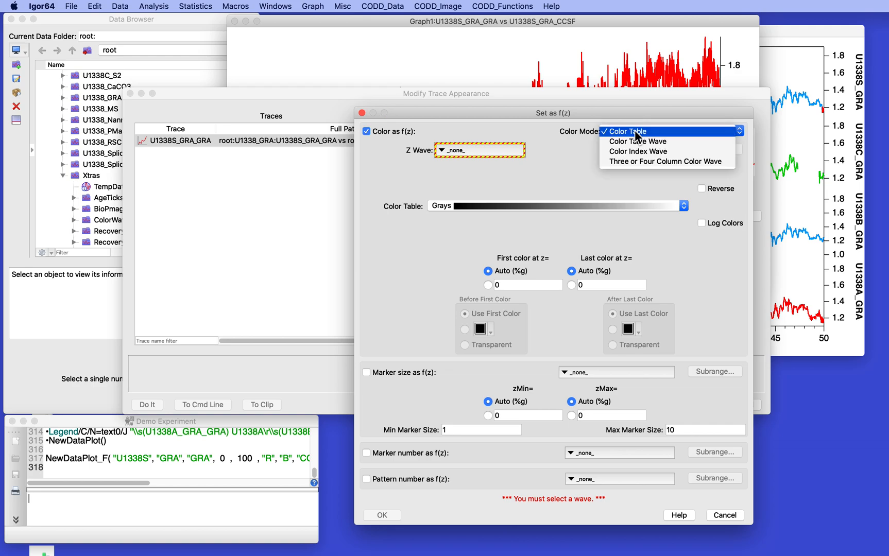
left_click(648, 162)
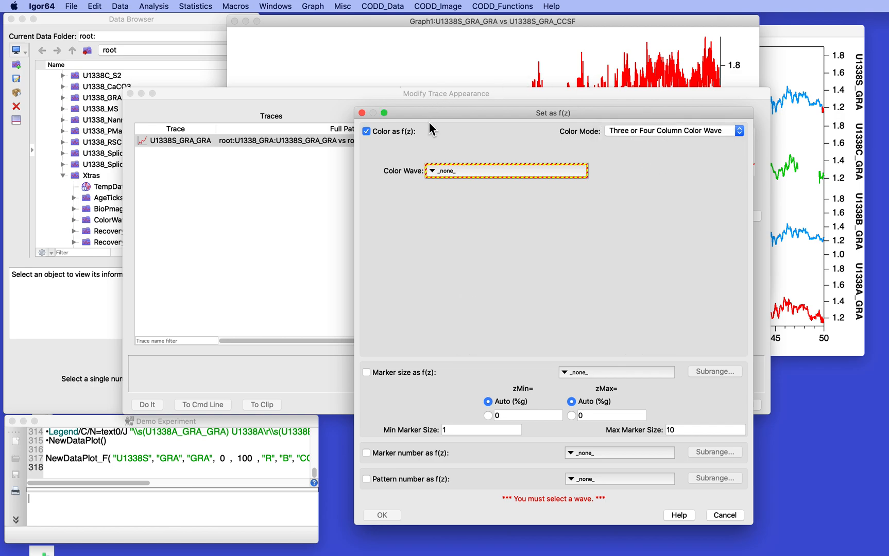
left_click(439, 172)
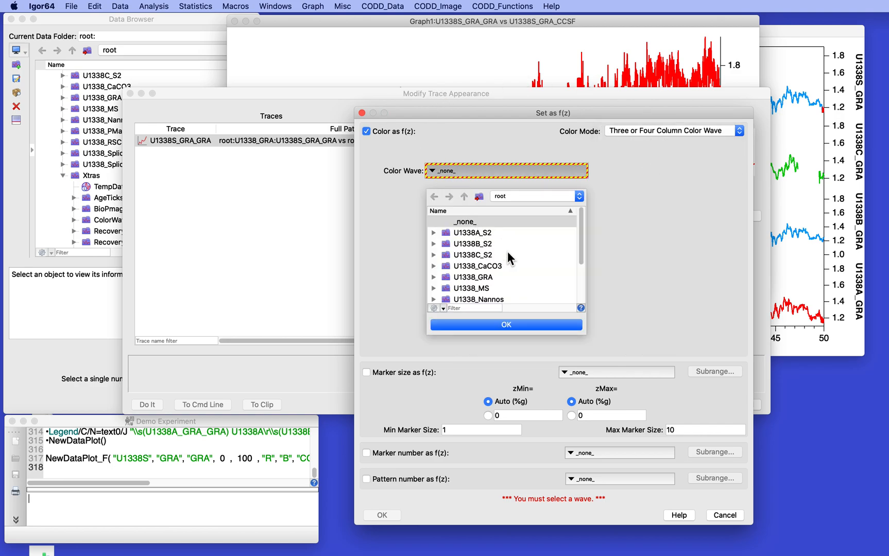
scroll(507, 263, "down", 5)
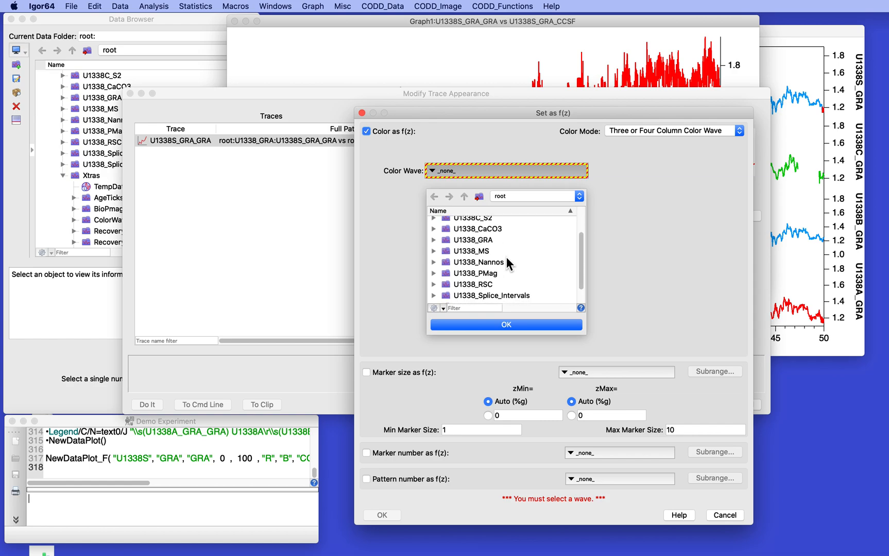
scroll(507, 263, "down", 2)
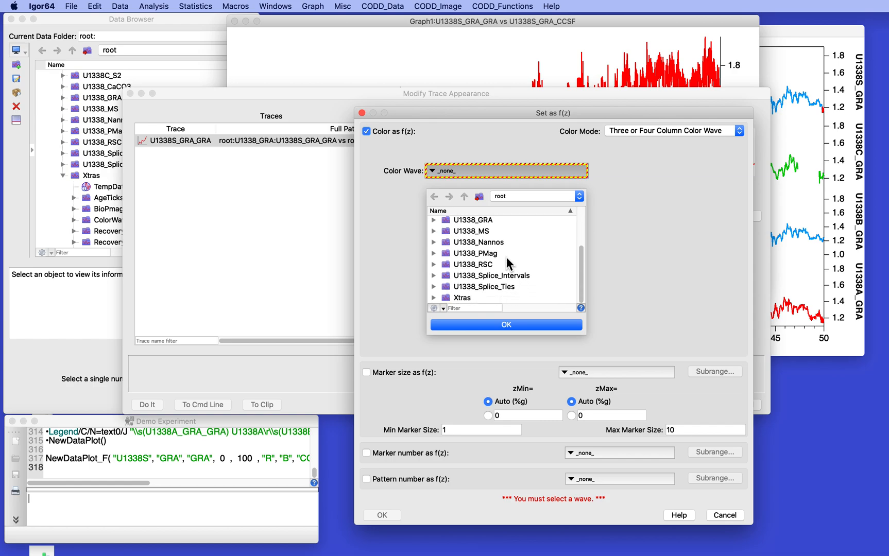
left_click(434, 298)
scroll(464, 265, "down", 3)
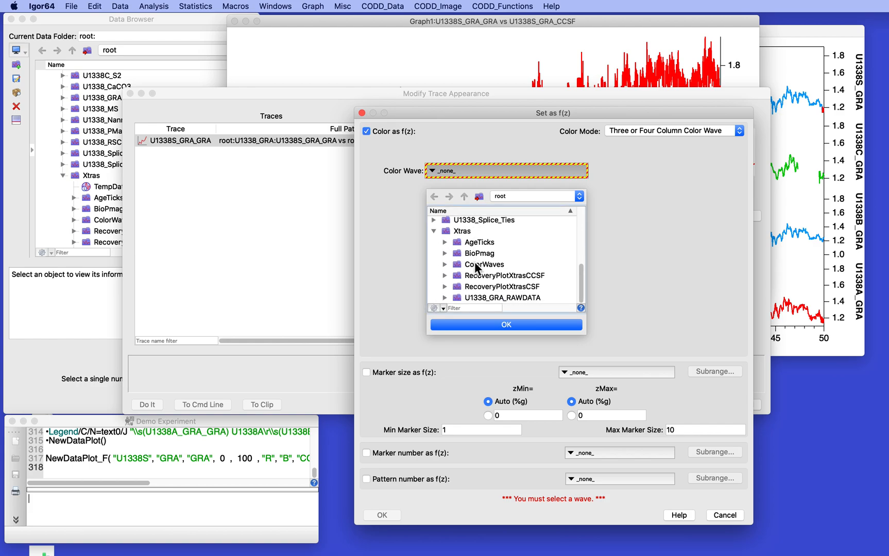
left_click(445, 264)
scroll(526, 243, "down", 1)
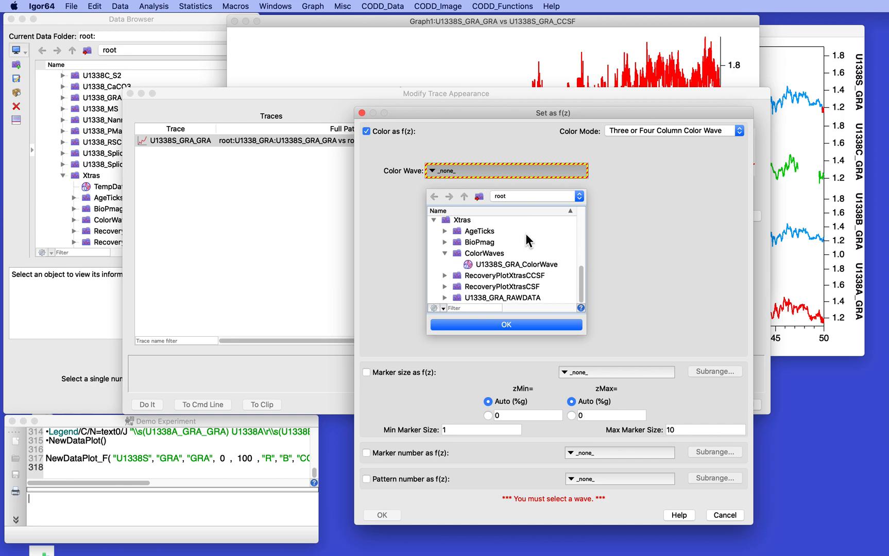
double_click(469, 264)
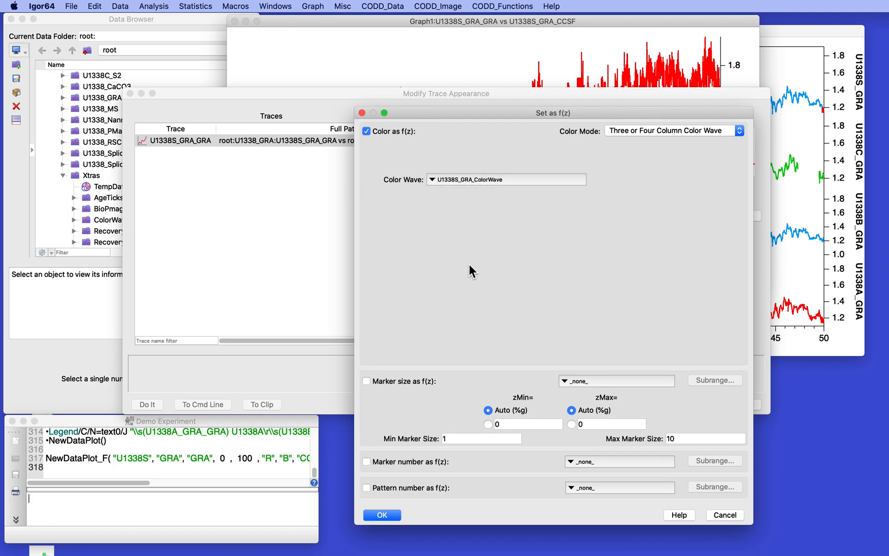
left_click(381, 514)
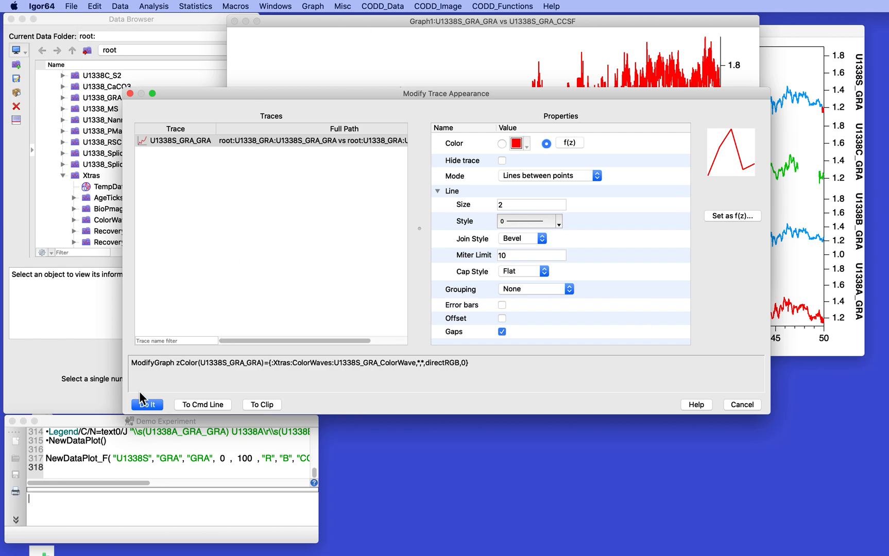
Step: Apply the hole colouring to the splice trace, expand Graph1 horizontally to depths 0–118, and compare graphs
left_click(148, 405)
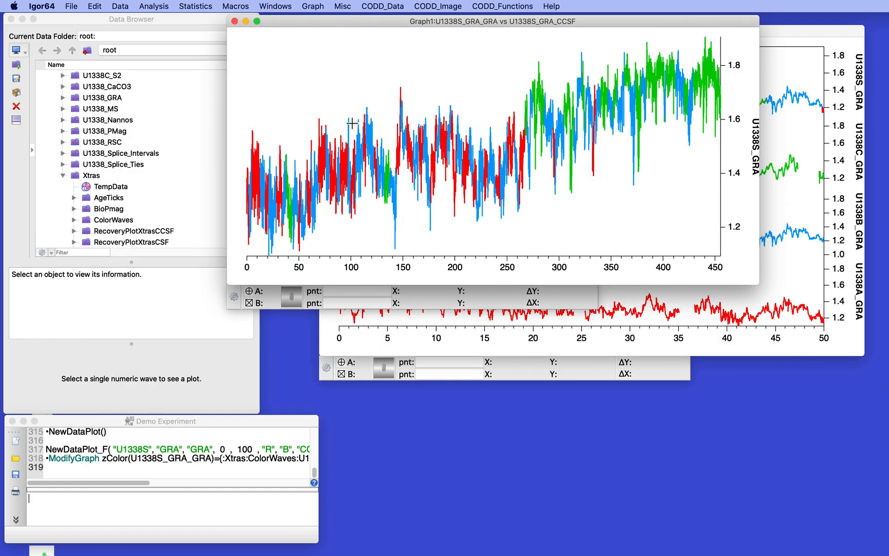
left_click_drag(370, 97, 245, 255)
left_click(336, 195)
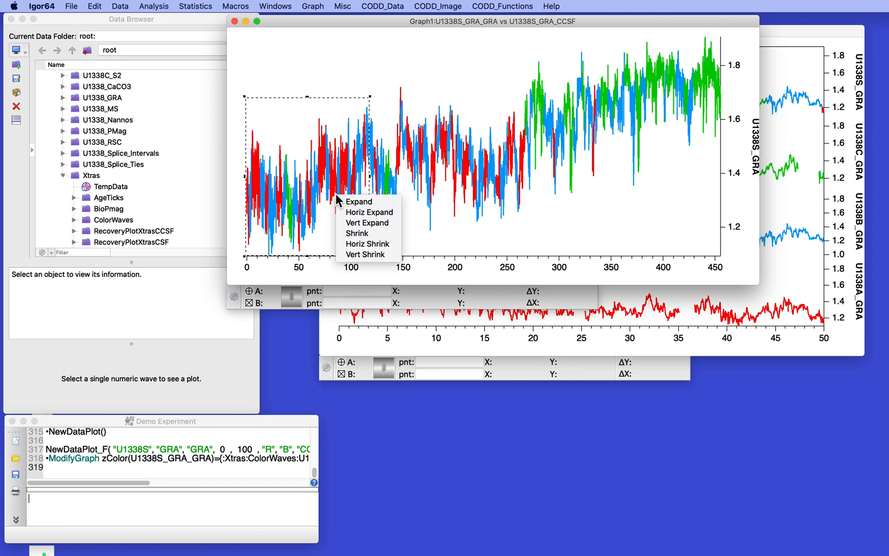
left_click(362, 214)
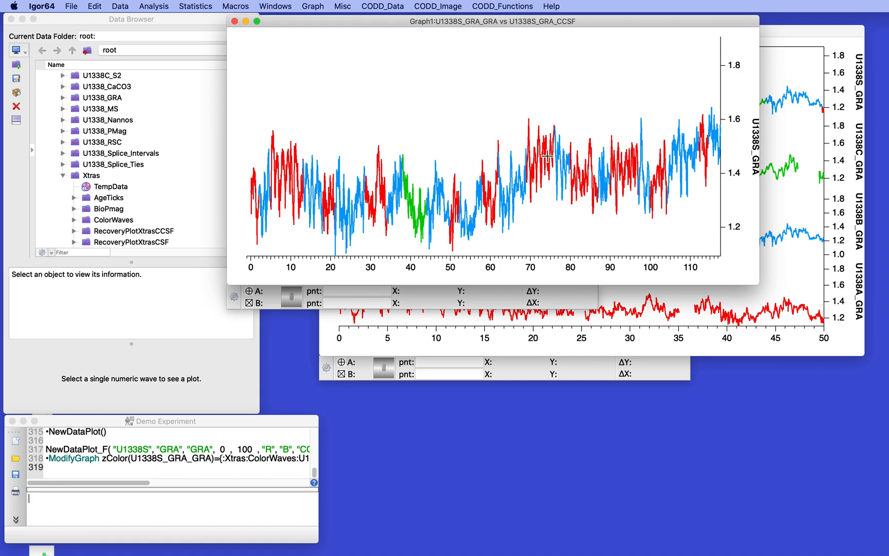
left_click(783, 66)
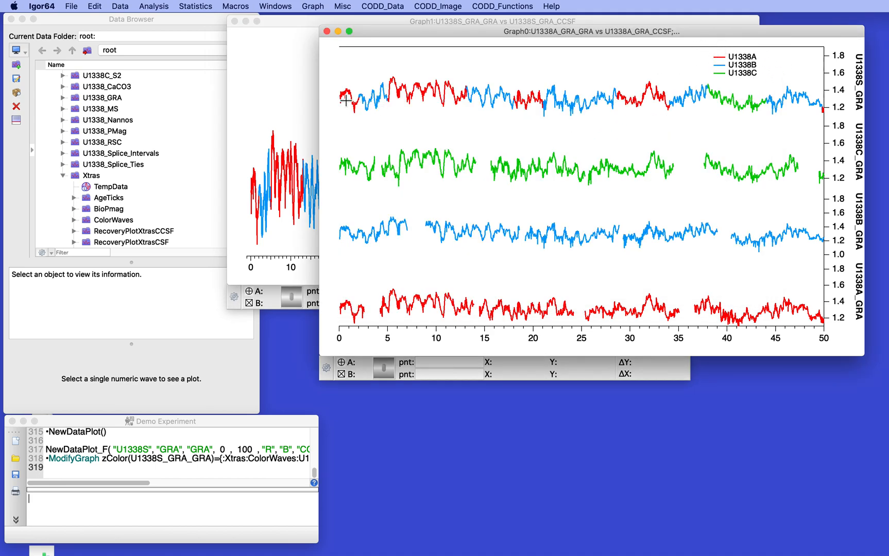
left_click(292, 87)
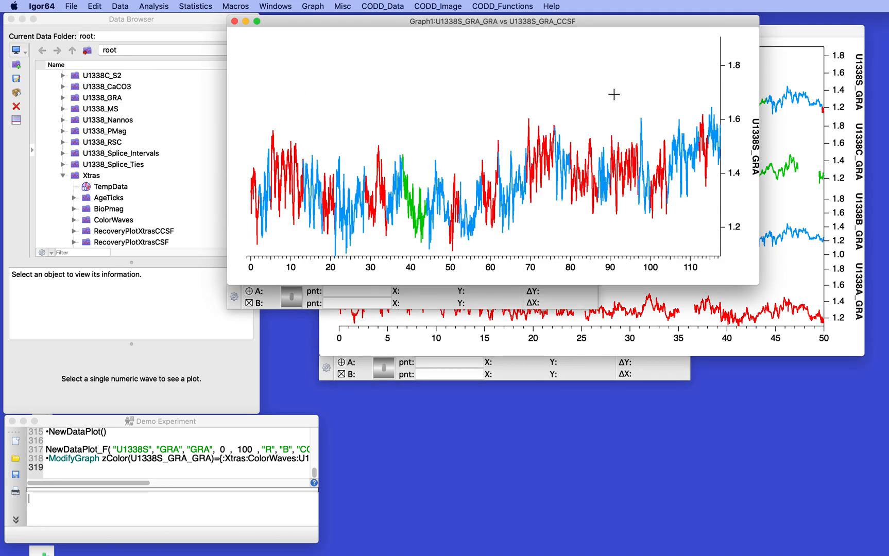